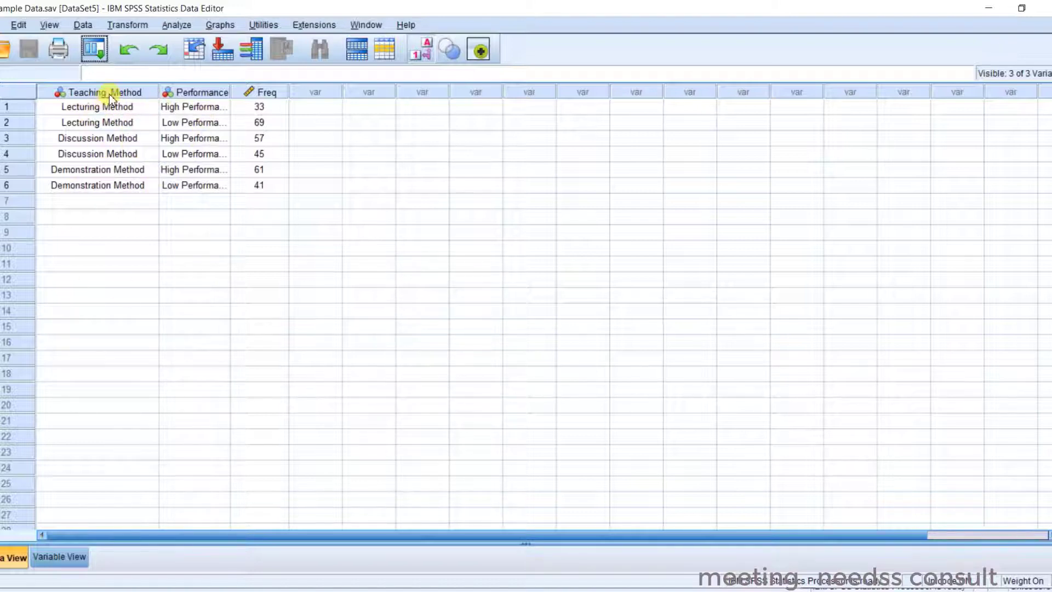
# - Weight the cases by the Freq variable using Data > Weight Cases
pyautogui.moveTo(110, 93)
pyautogui.click(271, 107)
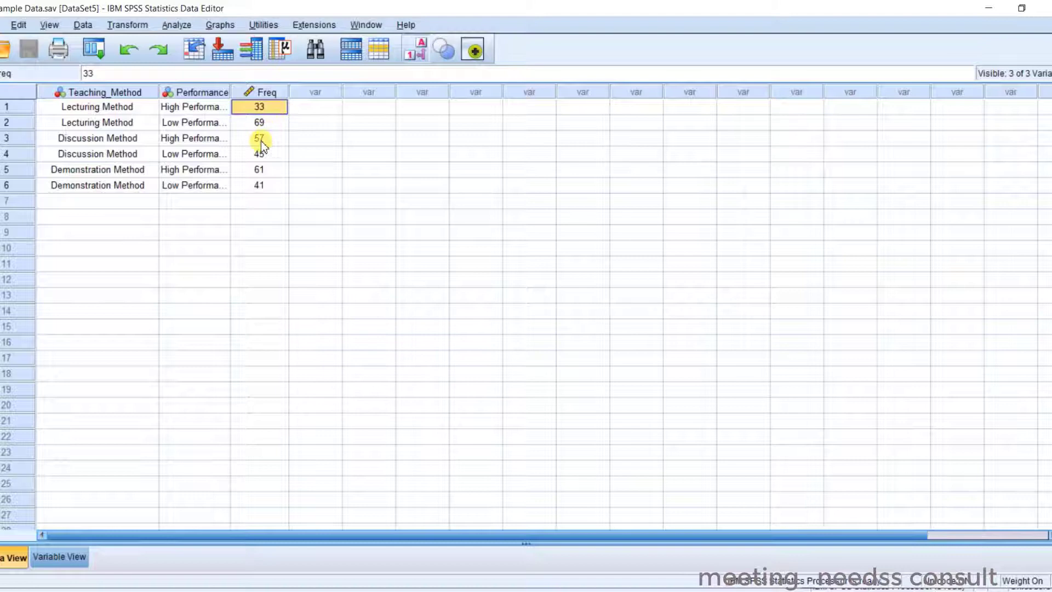
pyautogui.click(83, 24)
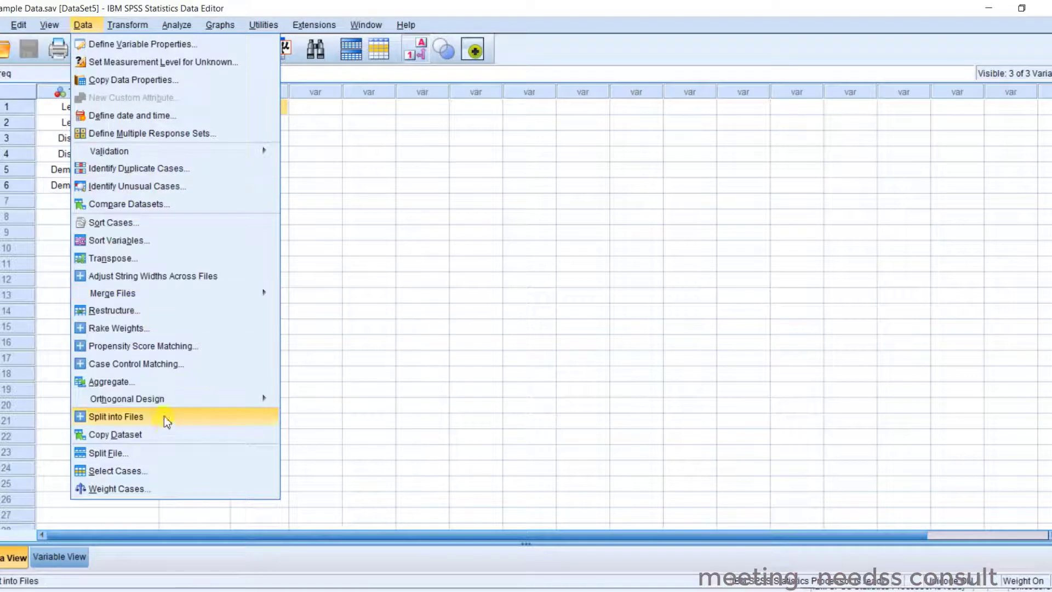
pyautogui.click(147, 496)
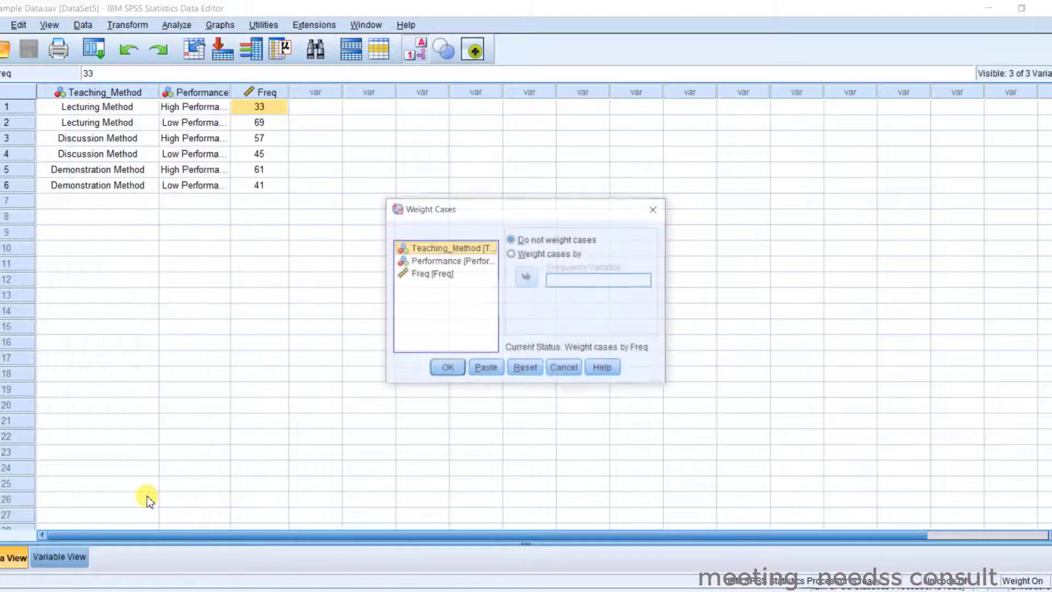
pyautogui.click(432, 274)
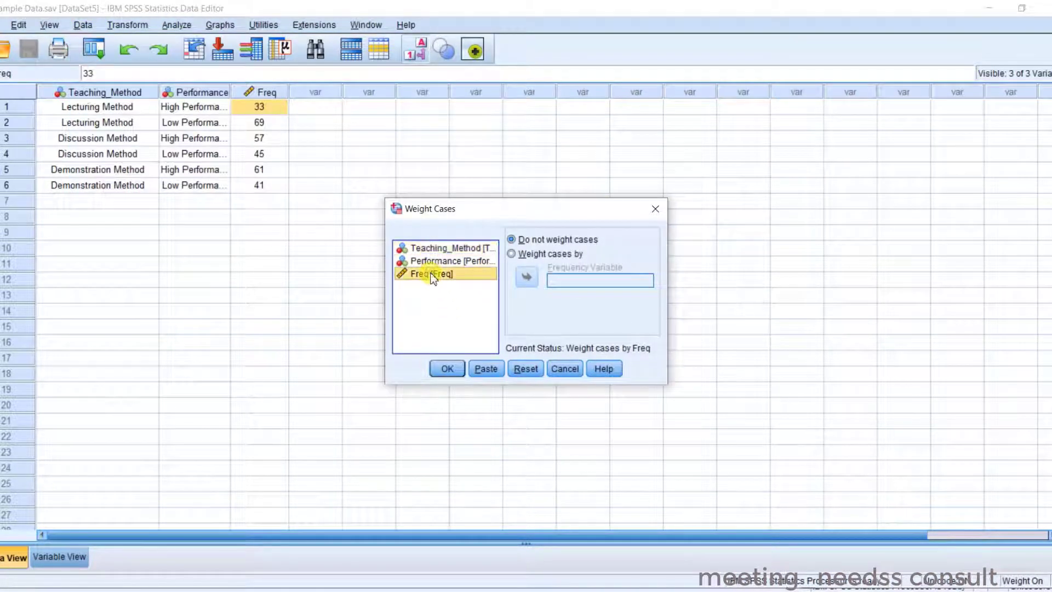
pyautogui.click(527, 255)
pyautogui.click(528, 276)
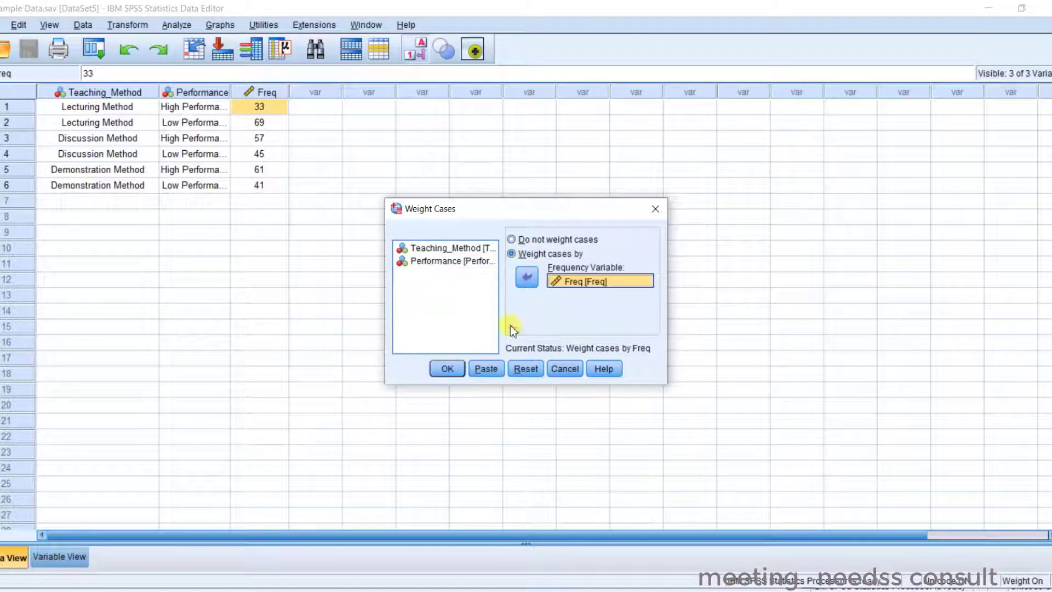
pyautogui.click(443, 368)
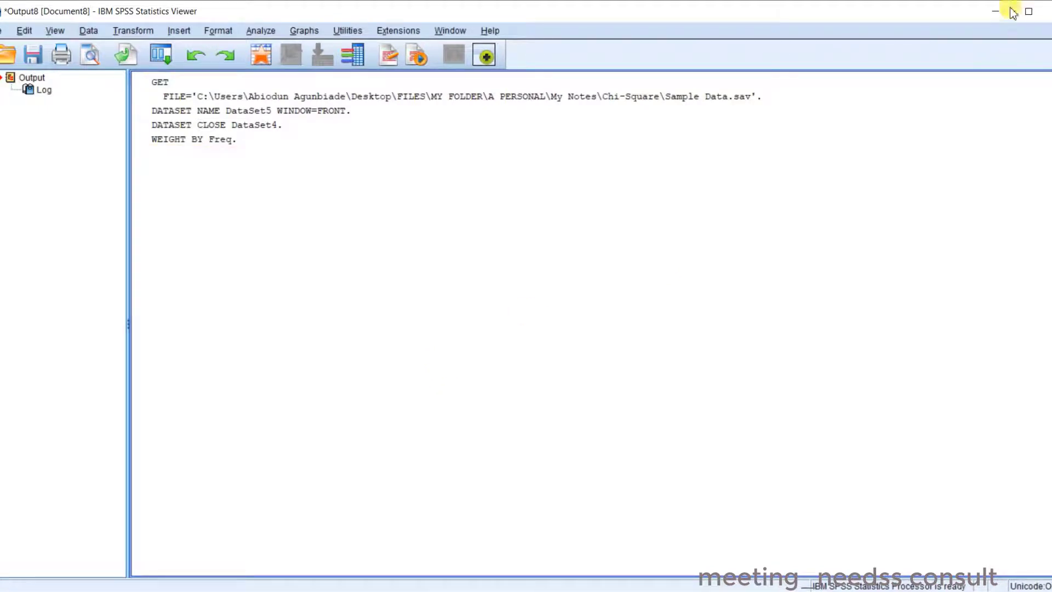
# - Set up a crosstab with Performance in rows and Teaching_Method in columns
pyautogui.click(992, 14)
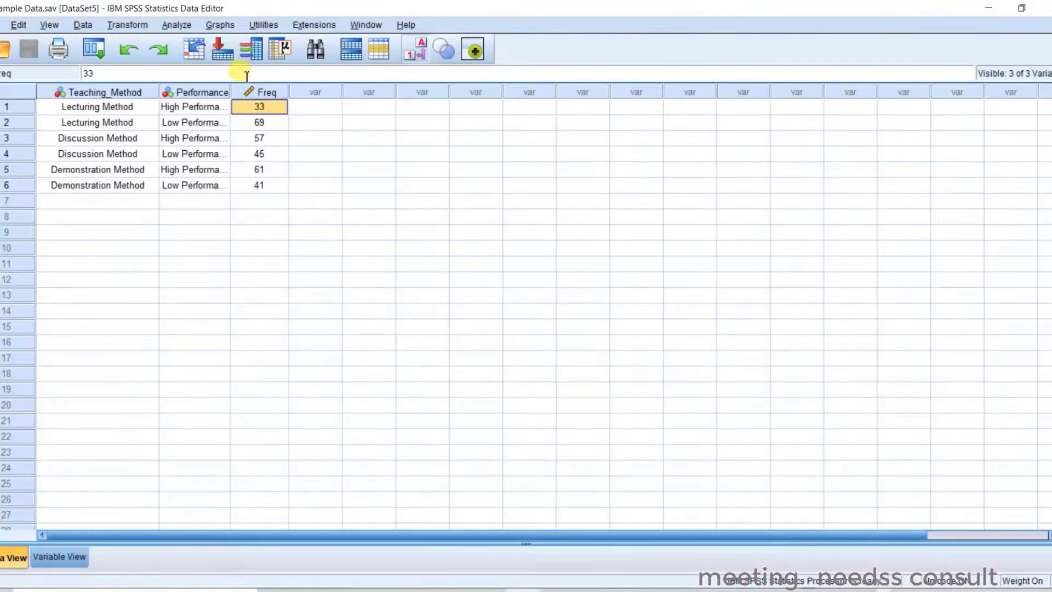
pyautogui.click(175, 26)
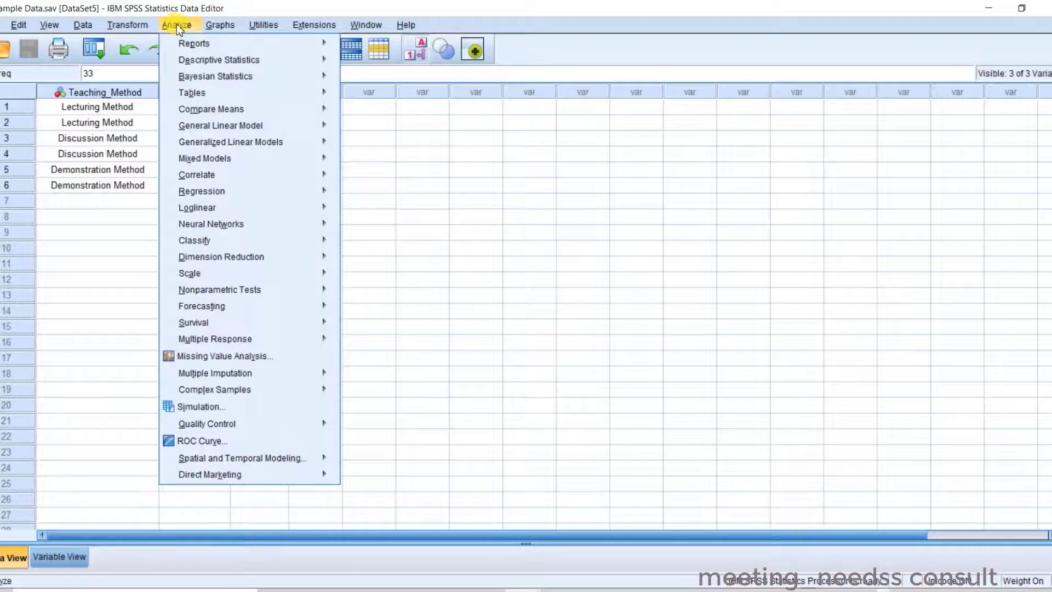
pyautogui.moveTo(287, 61)
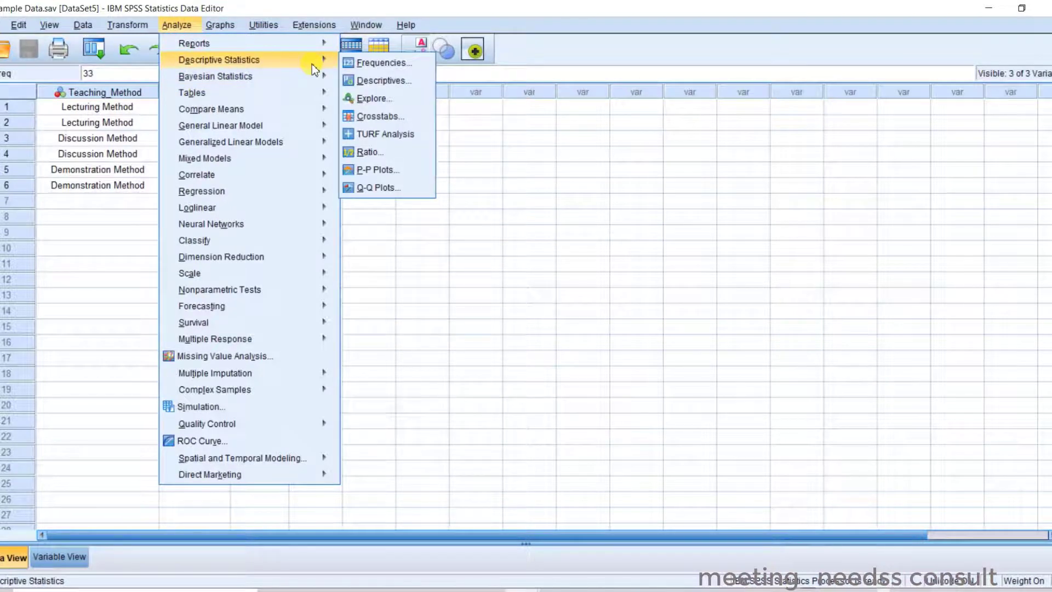
pyautogui.click(377, 117)
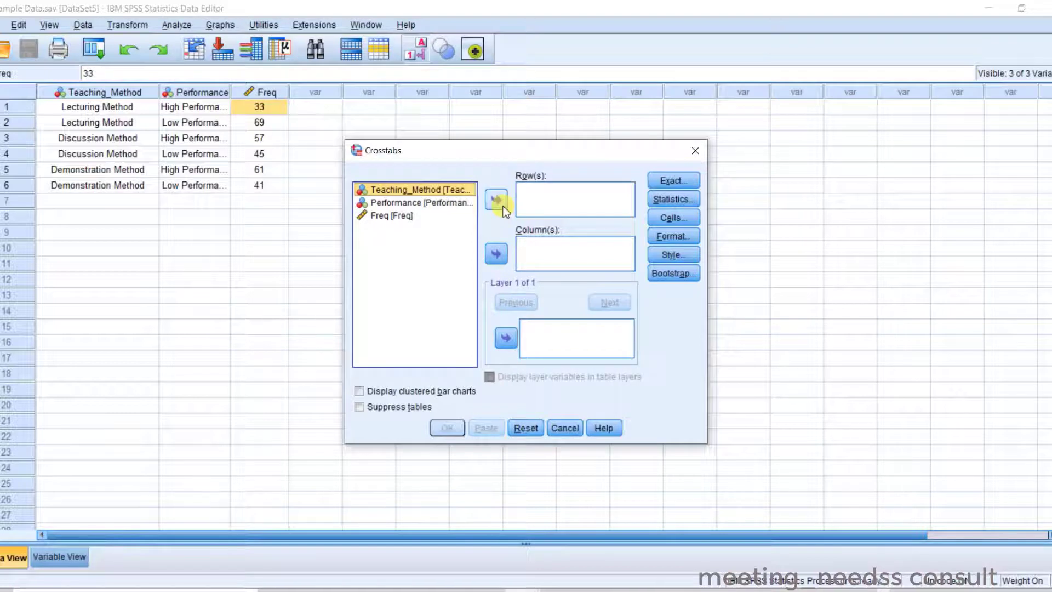
pyautogui.click(414, 202)
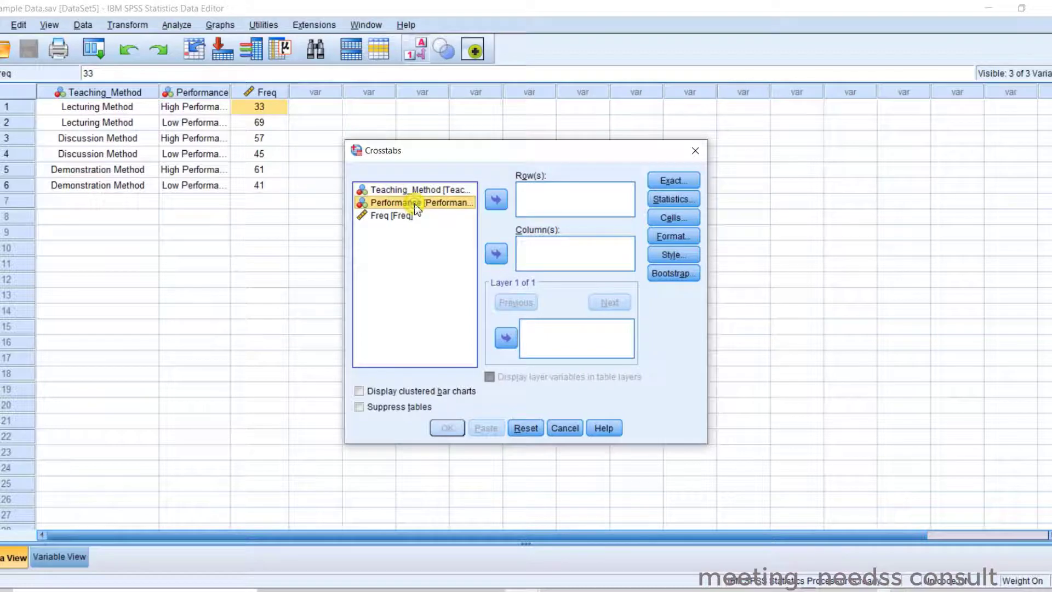
pyautogui.click(496, 201)
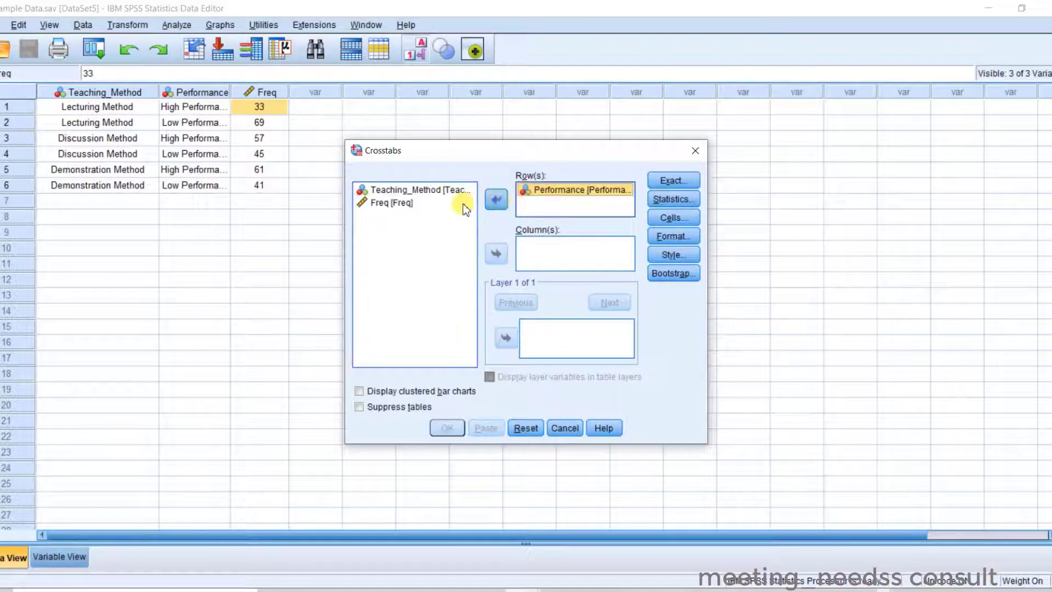
pyautogui.click(409, 192)
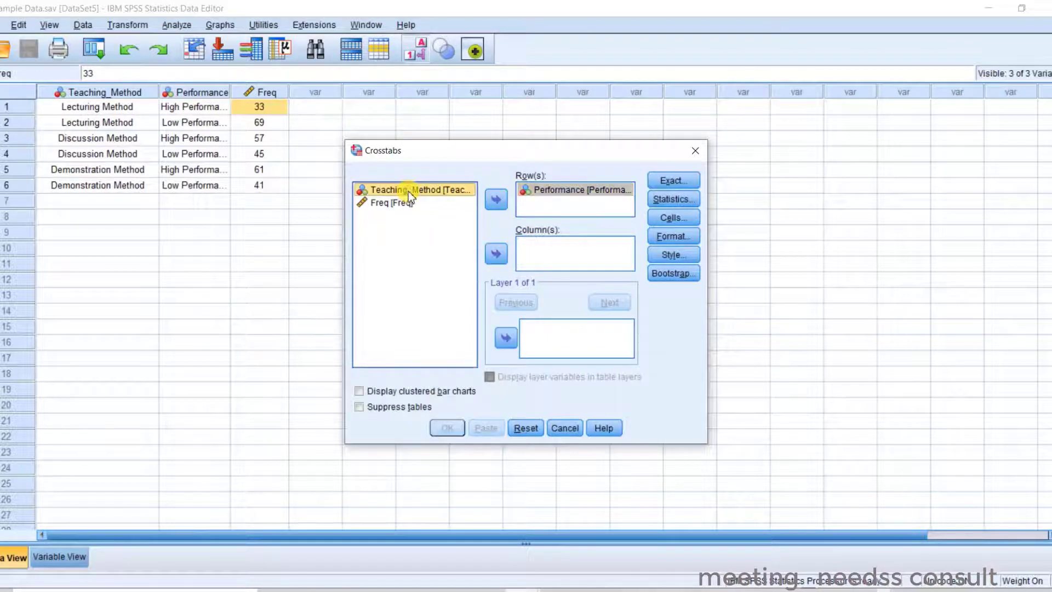
pyautogui.click(495, 254)
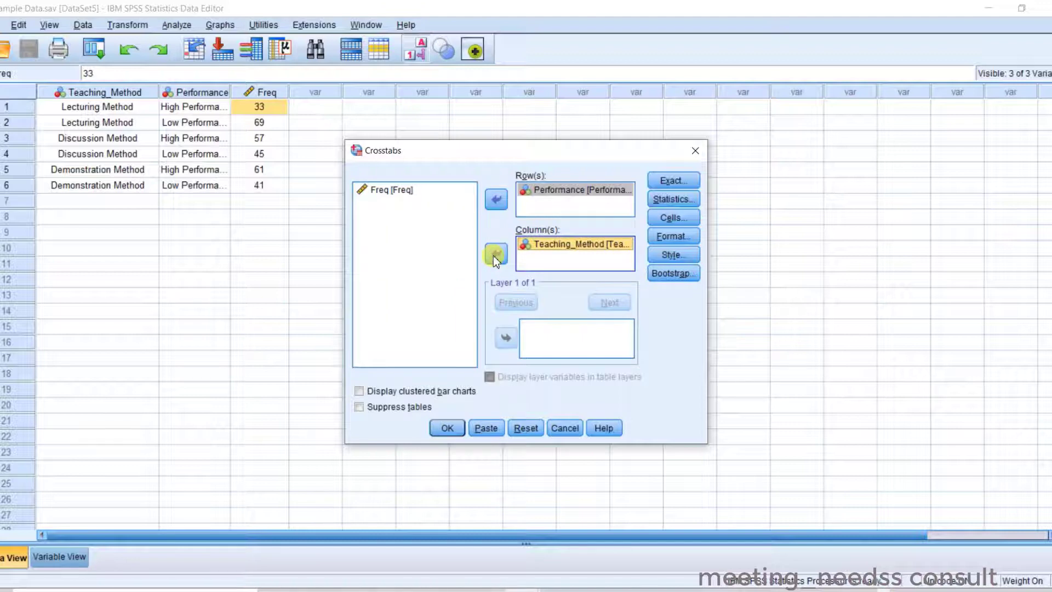
# - Request the chi-square test, show only expected counts in cells, and run the crosstab
pyautogui.click(665, 200)
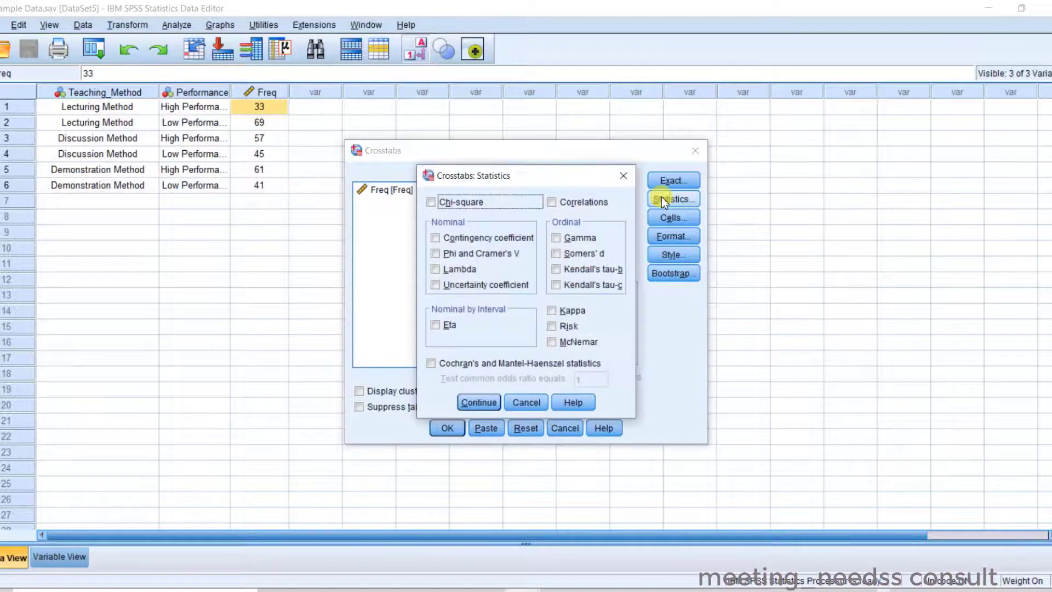
pyautogui.click(432, 202)
pyautogui.click(482, 405)
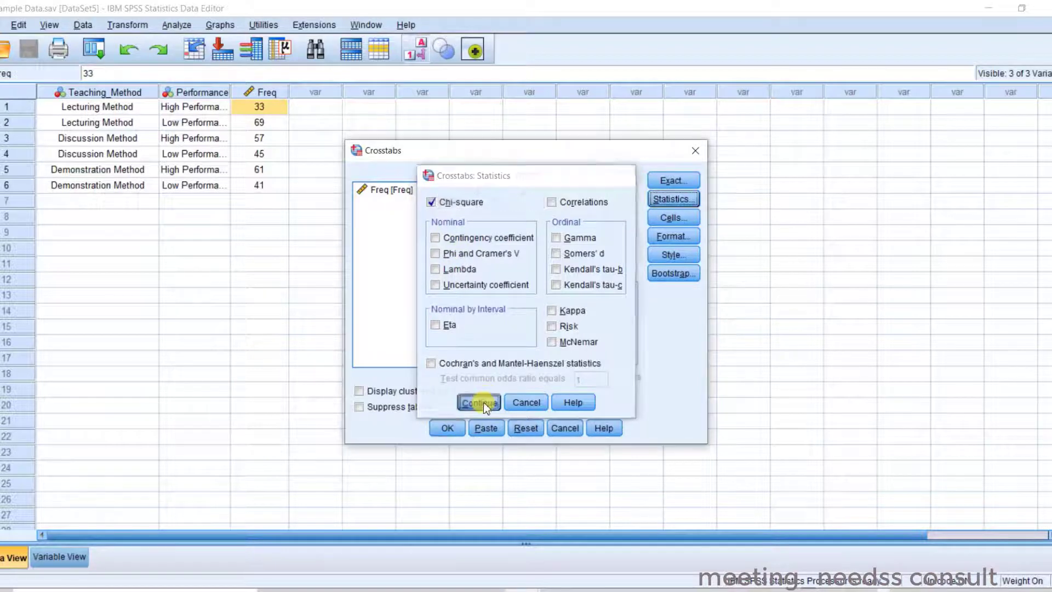
pyautogui.click(684, 222)
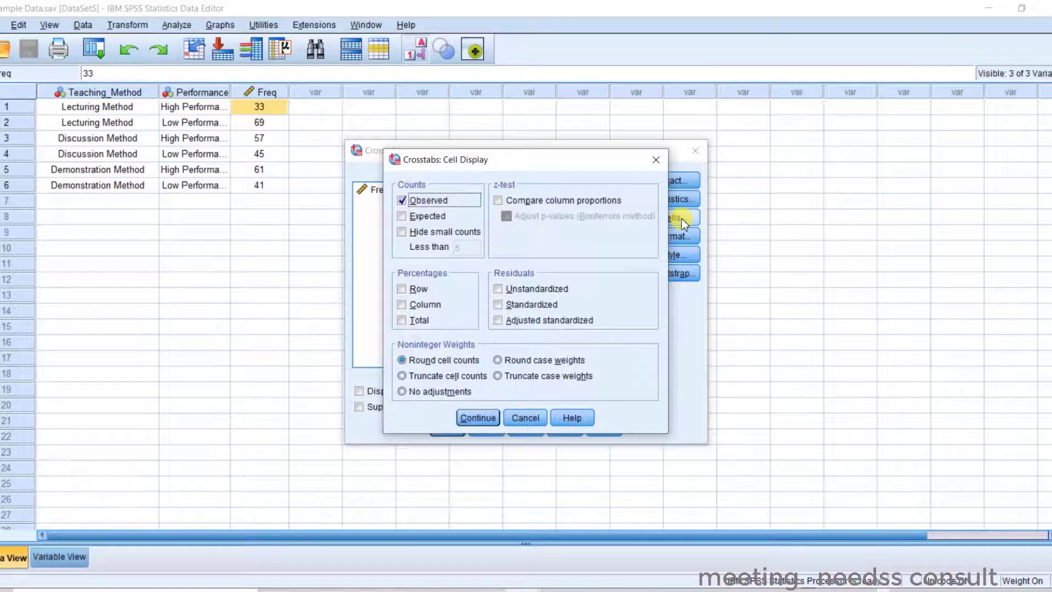
pyautogui.click(401, 216)
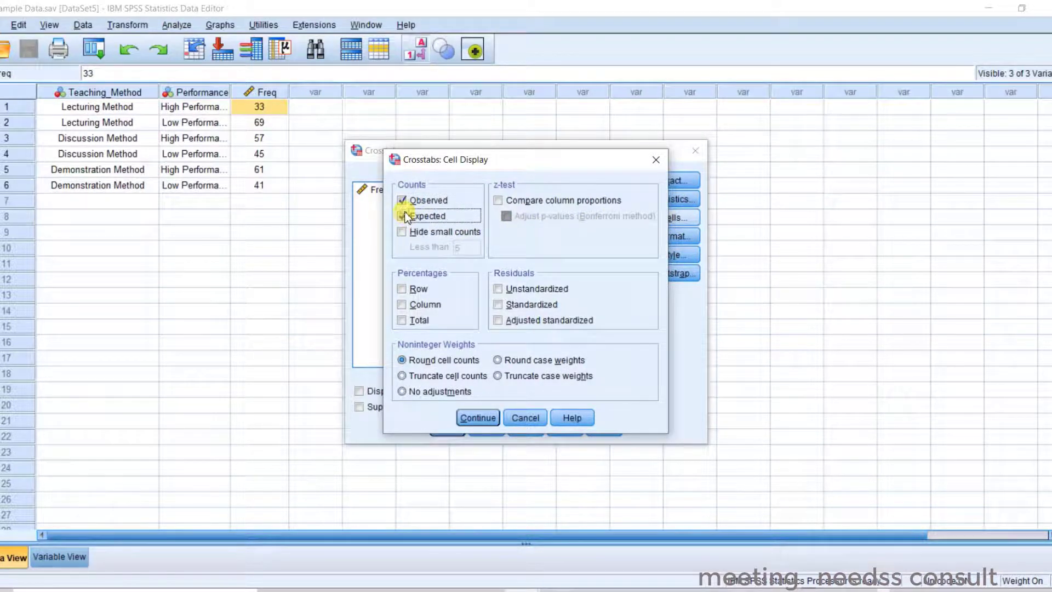
pyautogui.click(402, 201)
pyautogui.click(478, 418)
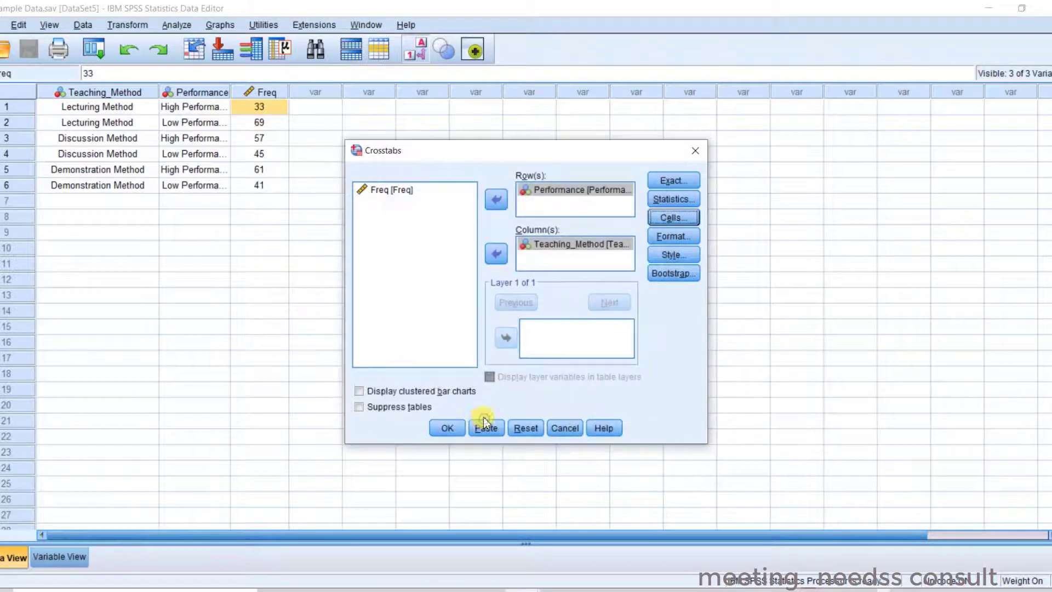
pyautogui.click(448, 431)
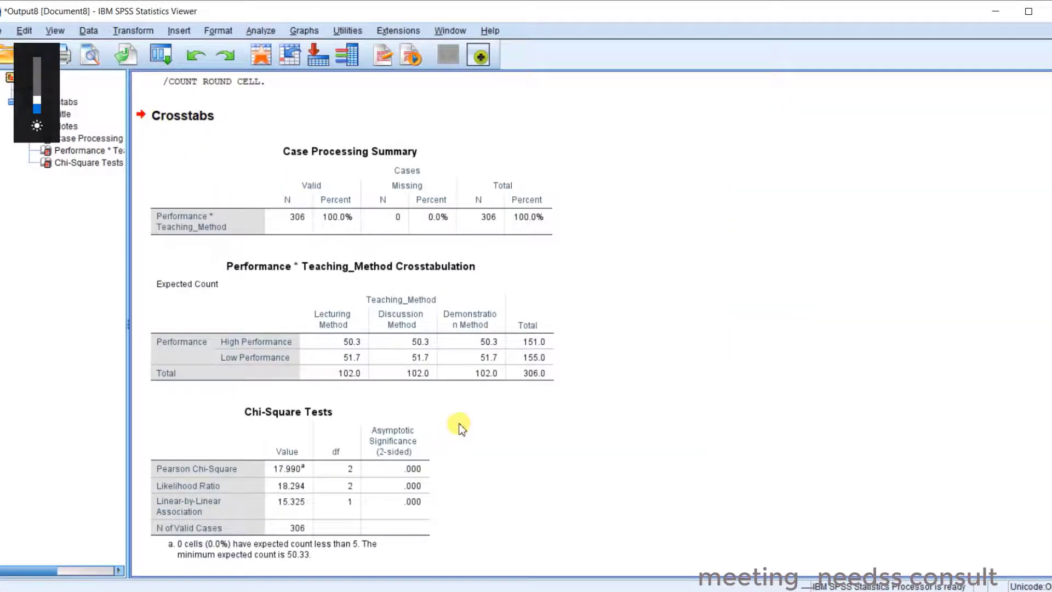
# - Review the expected-count crosstab and Chi-Square Tests tables in the output
pyautogui.scroll(-1, 476, 383)
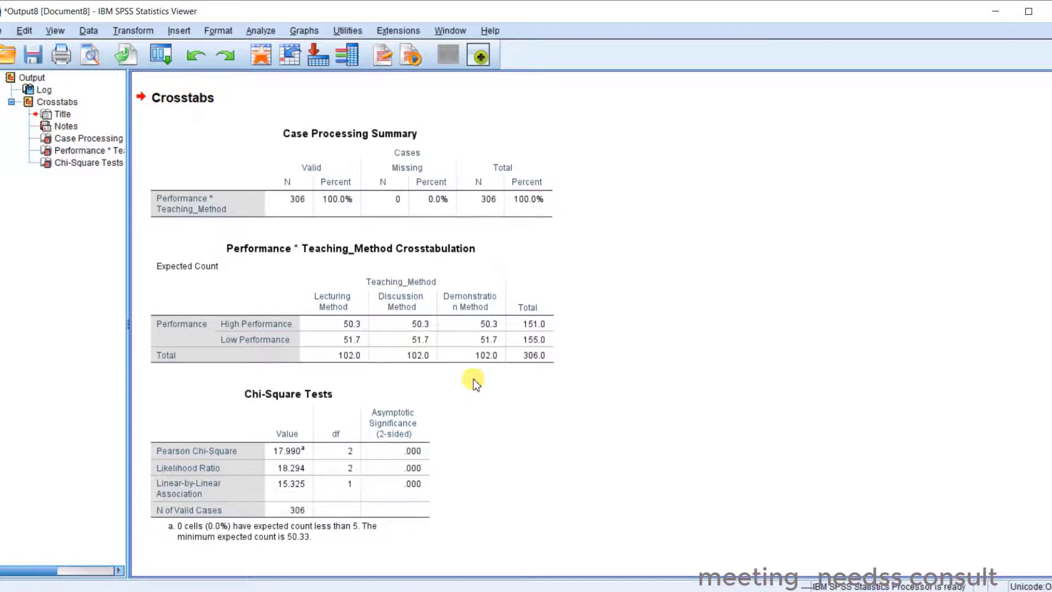
pyautogui.click(483, 357)
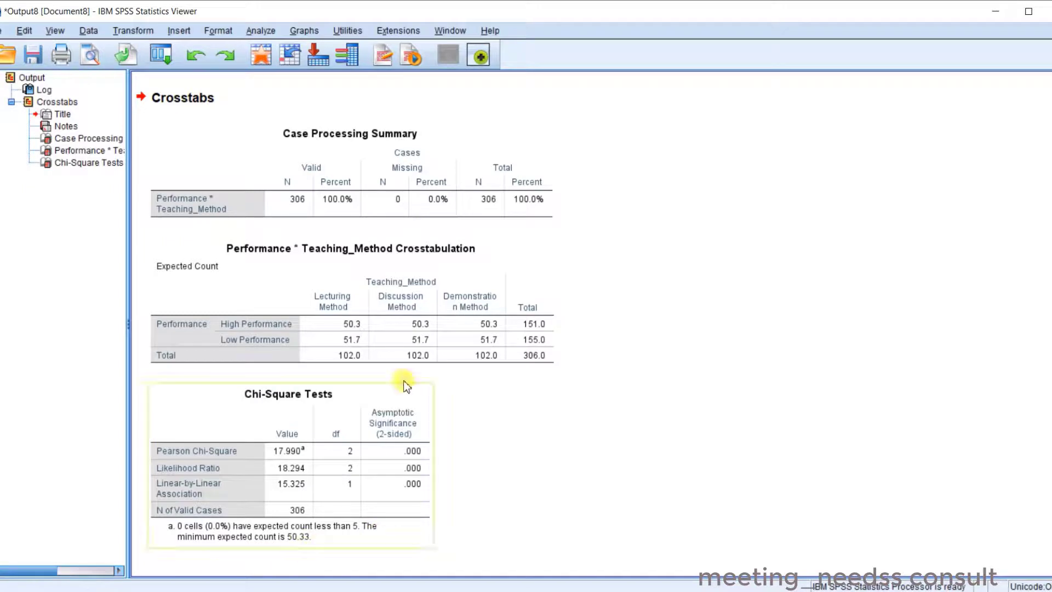
pyautogui.click(352, 325)
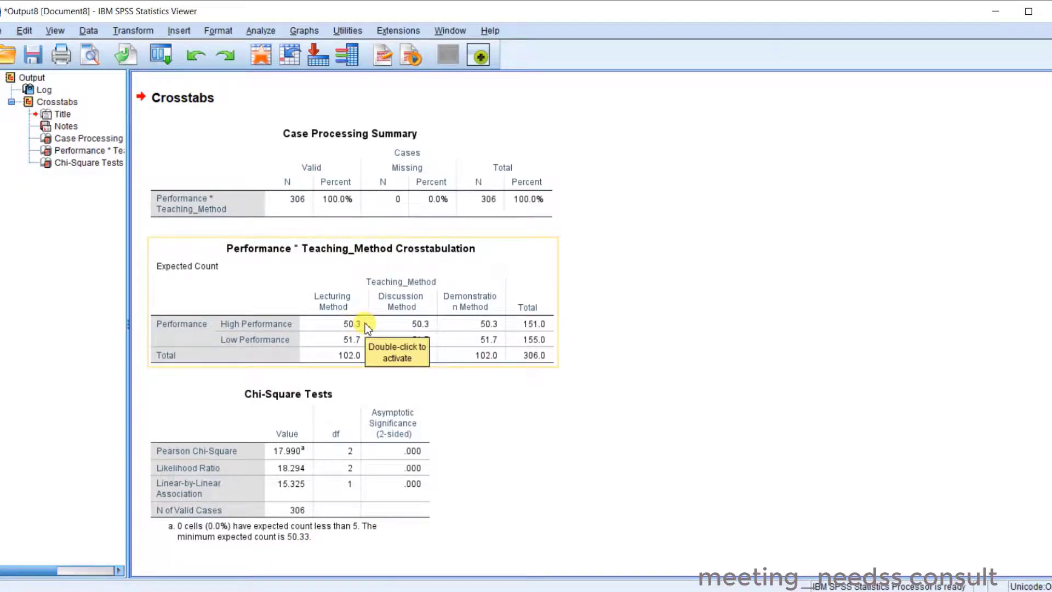
pyautogui.click(419, 386)
pyautogui.click(353, 348)
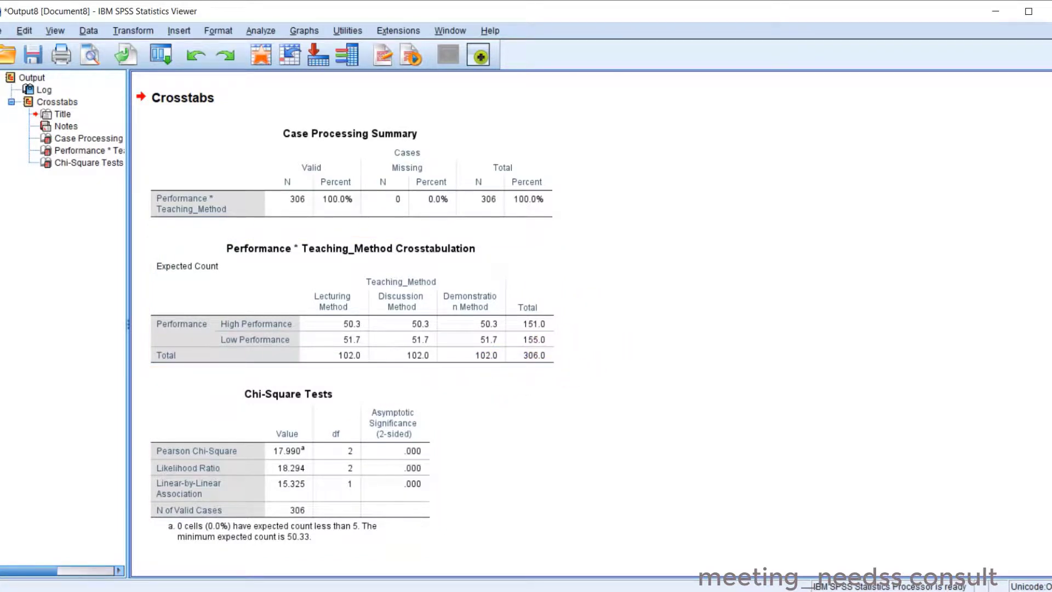
# - Reopen Crosstabs, add column percentages to the cells, and keep the chi-square test
pyautogui.click(261, 30)
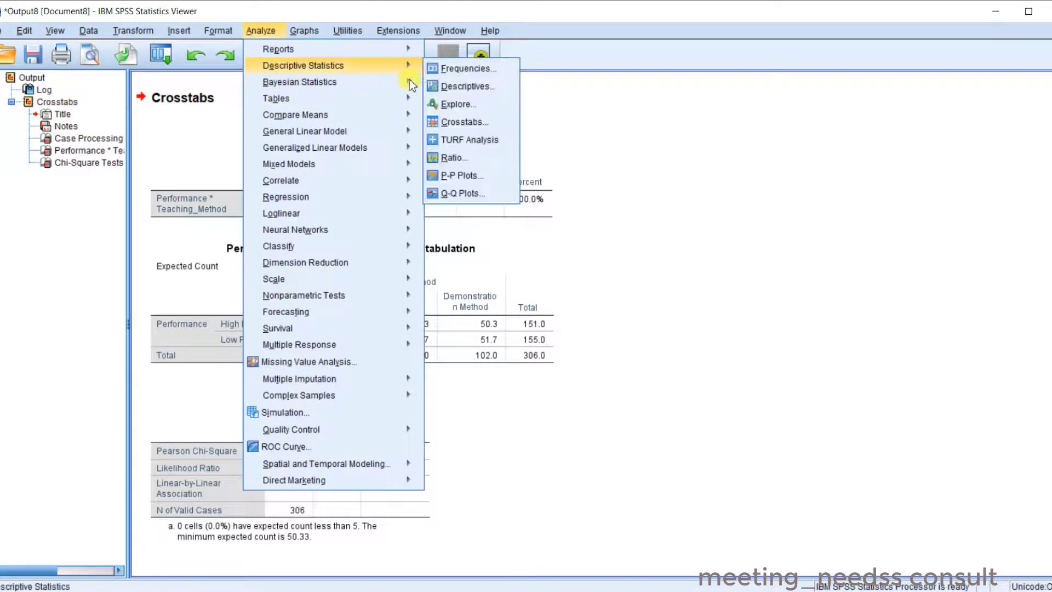
pyautogui.moveTo(394, 65)
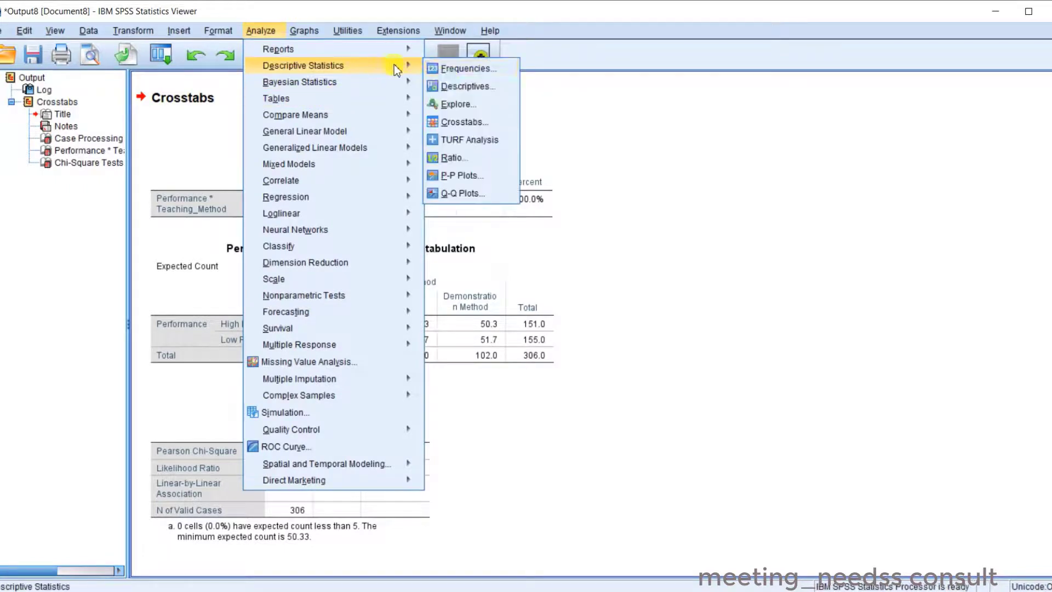
pyautogui.click(467, 127)
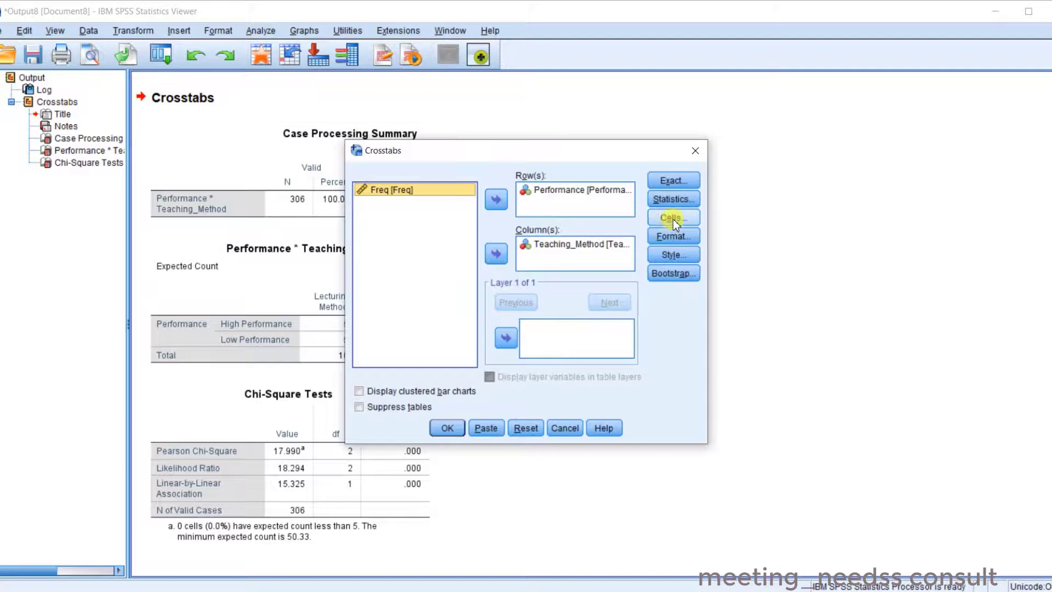
pyautogui.click(673, 218)
pyautogui.click(417, 304)
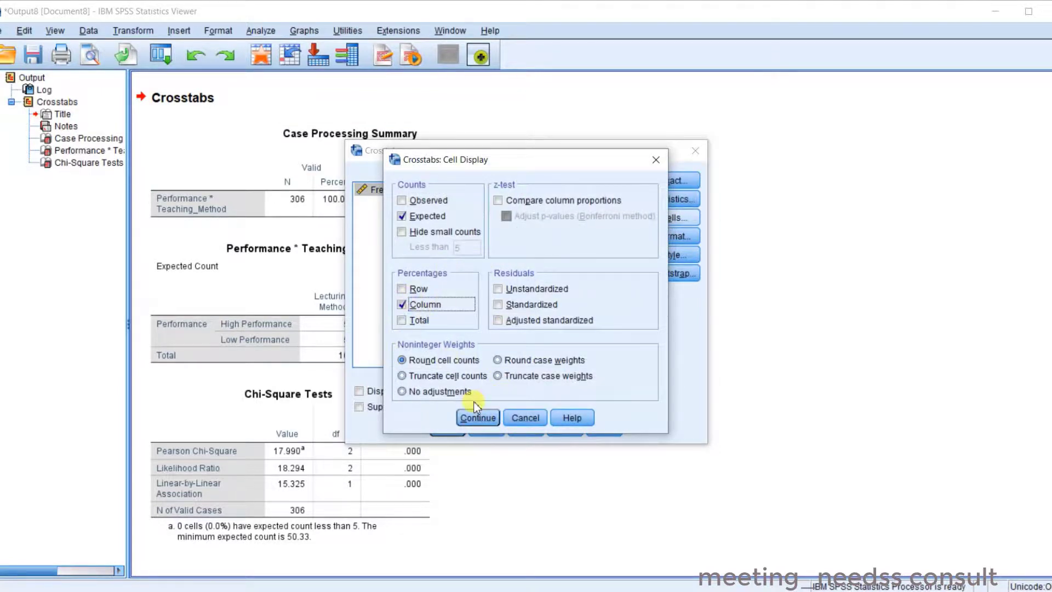
pyautogui.click(479, 416)
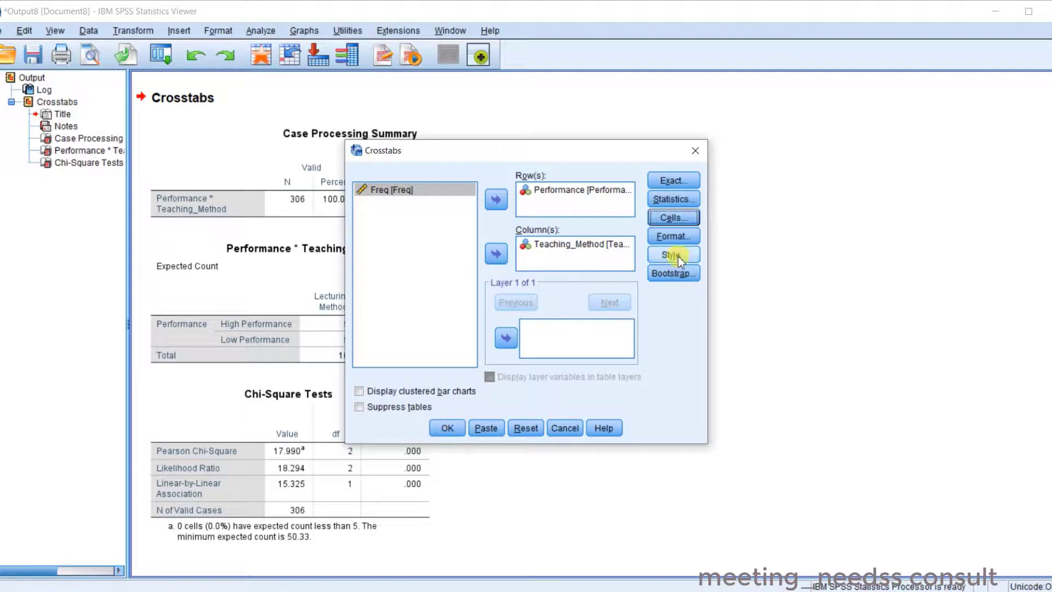
pyautogui.click(678, 200)
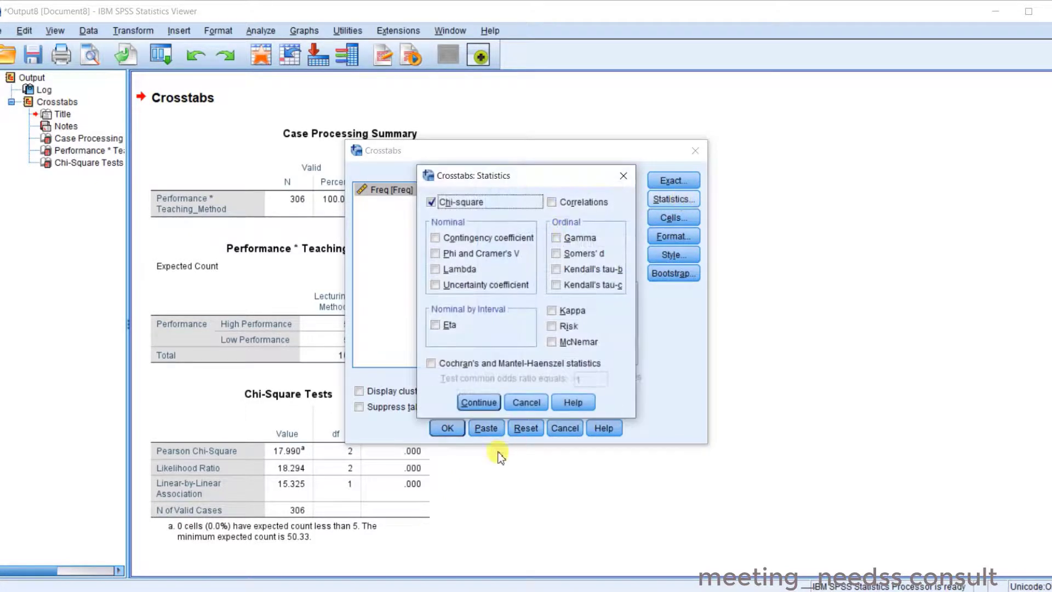
pyautogui.click(479, 402)
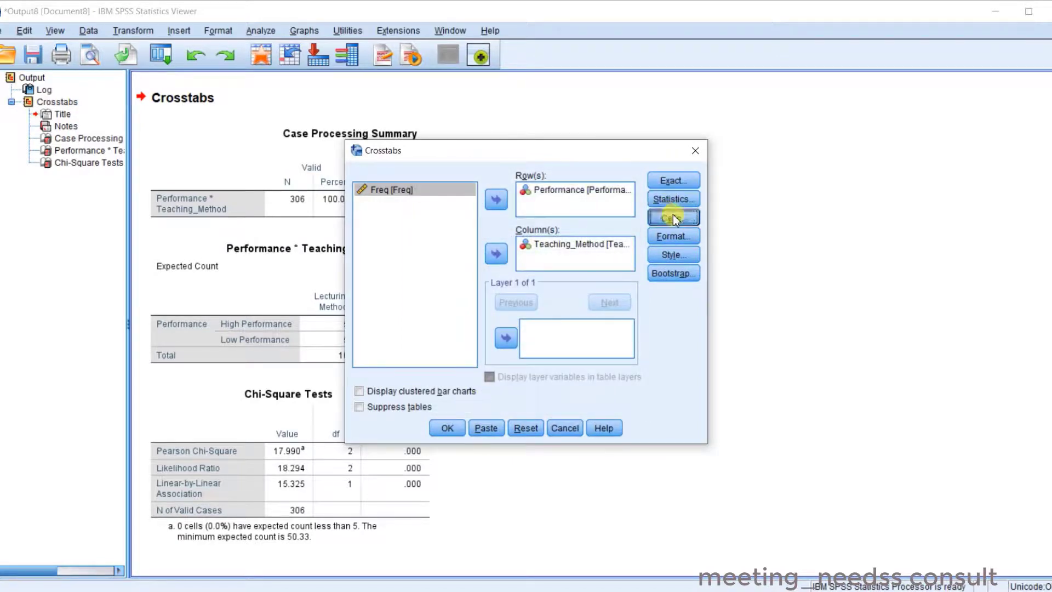
# - Show observed counts instead of expected, add a clustered bar chart, and run the crosstab
pyautogui.click(673, 218)
pyautogui.click(417, 200)
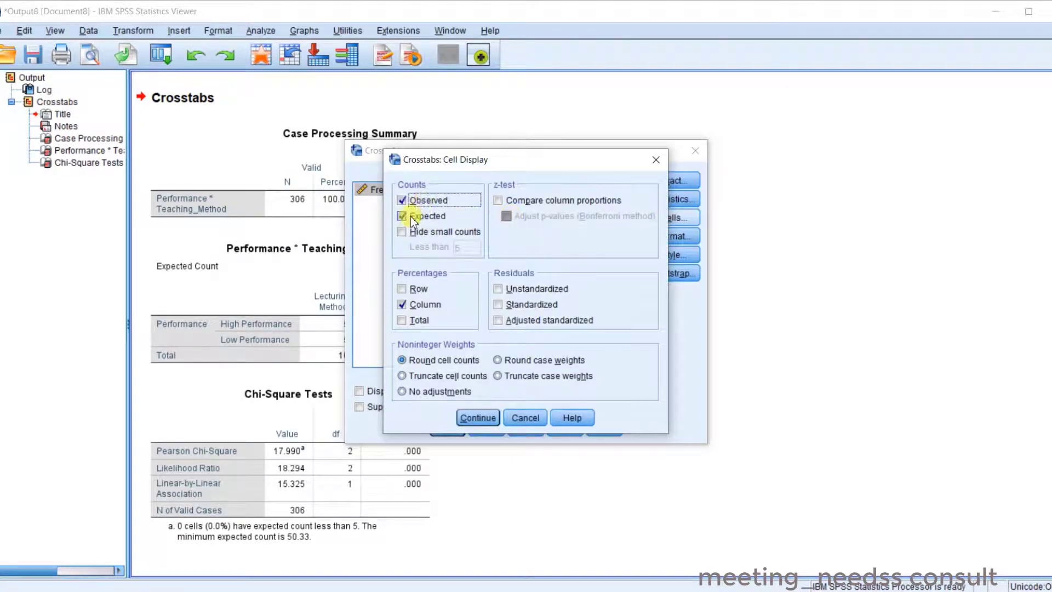
pyautogui.click(410, 216)
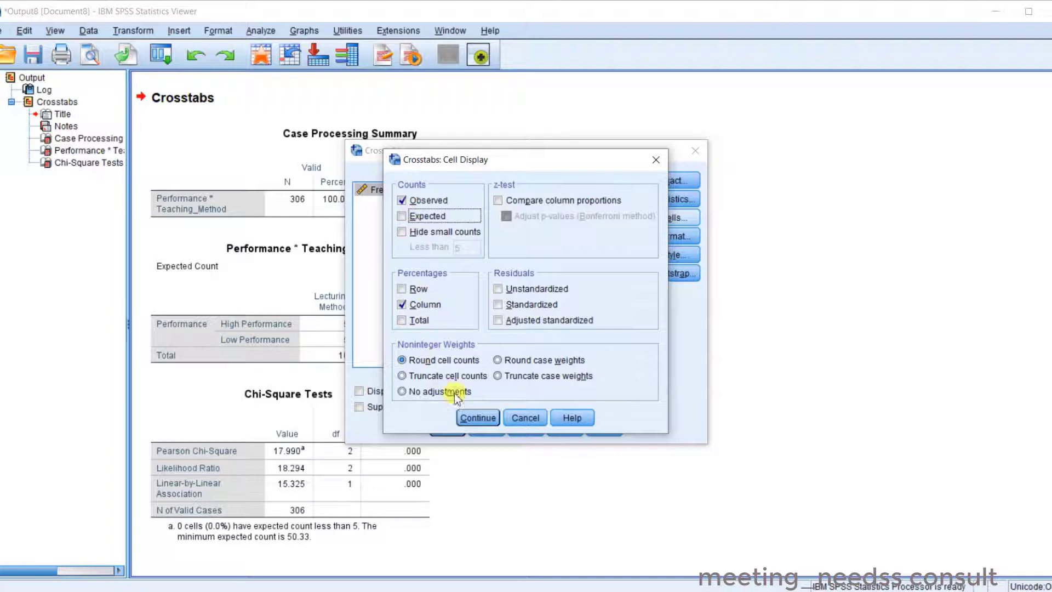
pyautogui.click(476, 422)
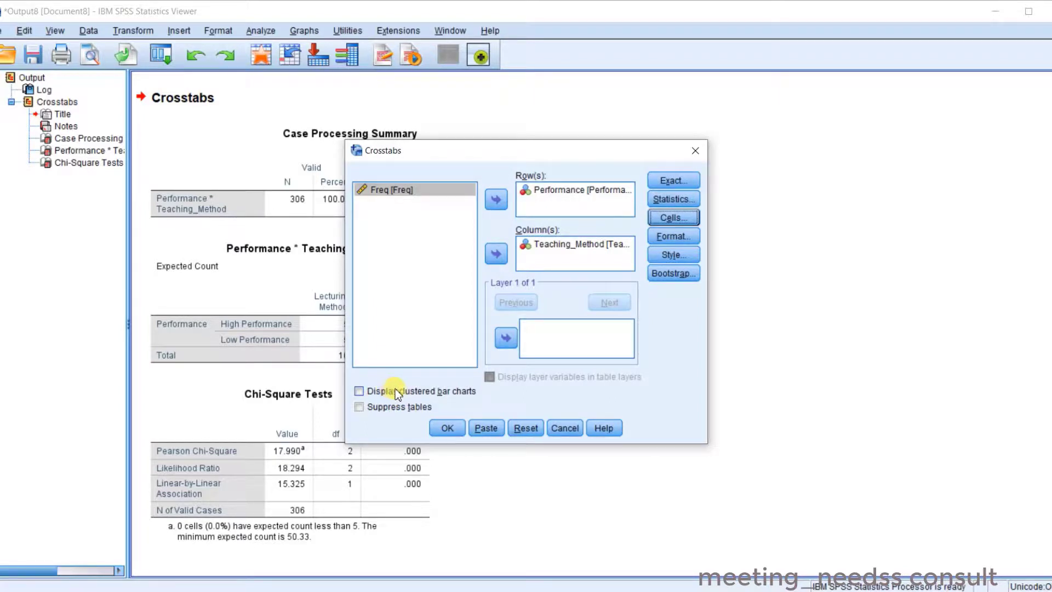
pyautogui.click(424, 388)
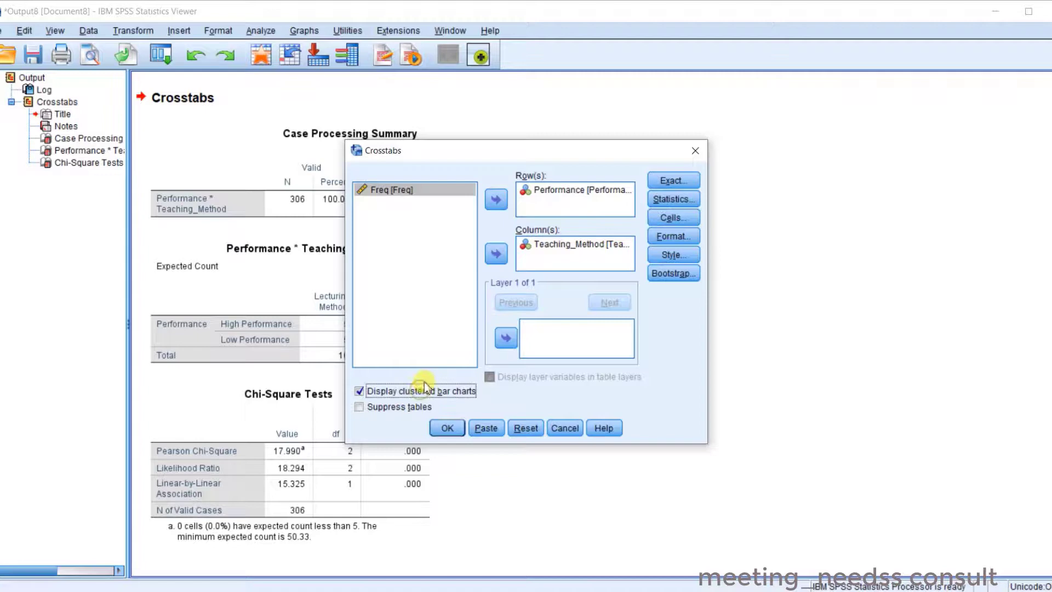
pyautogui.click(447, 428)
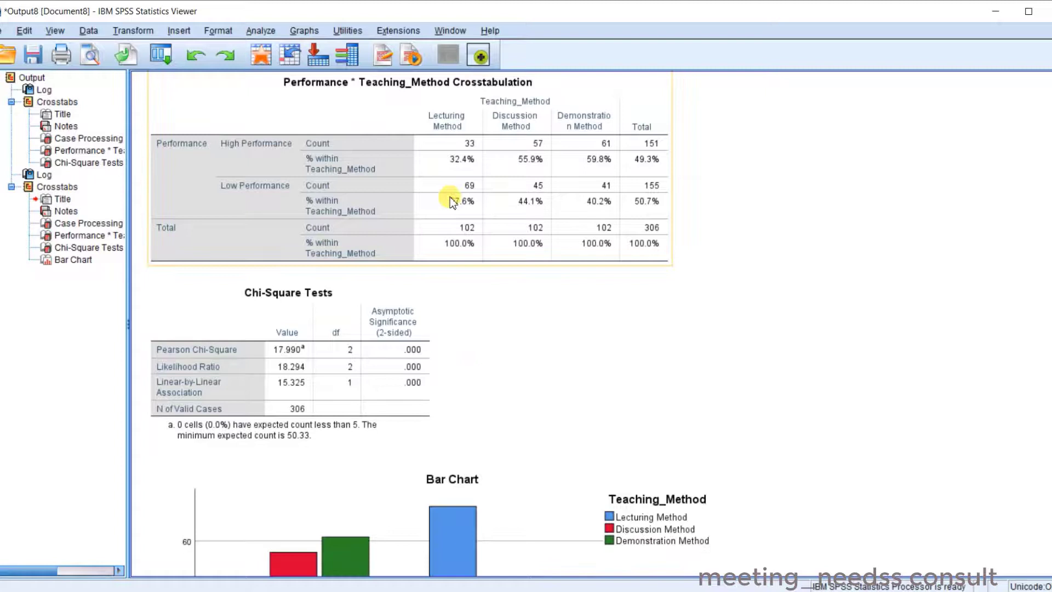
pyautogui.scroll(2, 450, 198)
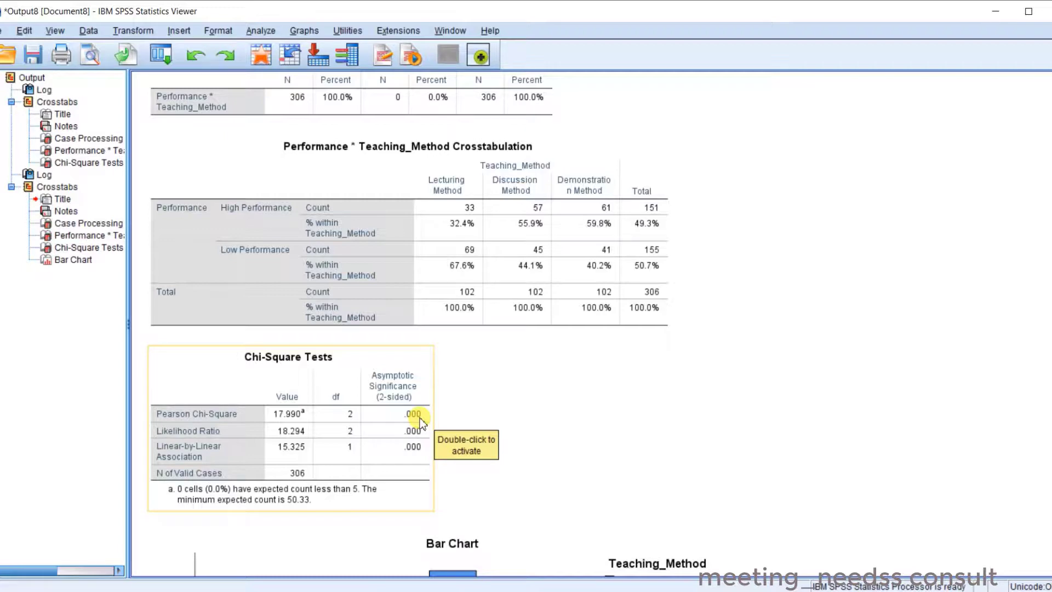
pyautogui.scroll(-6, 448, 423)
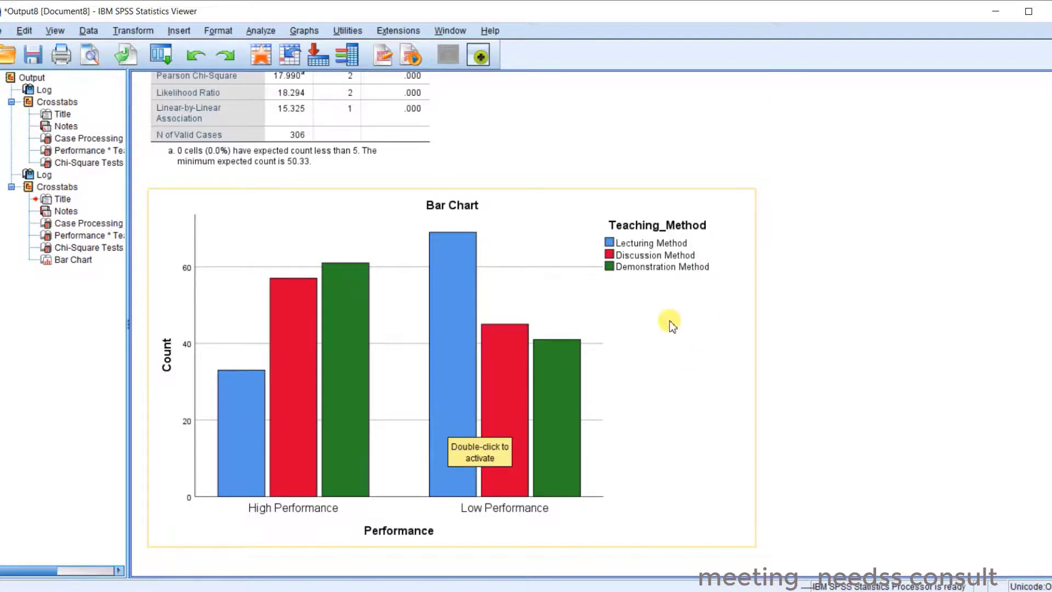
pyautogui.scroll(10, 672, 326)
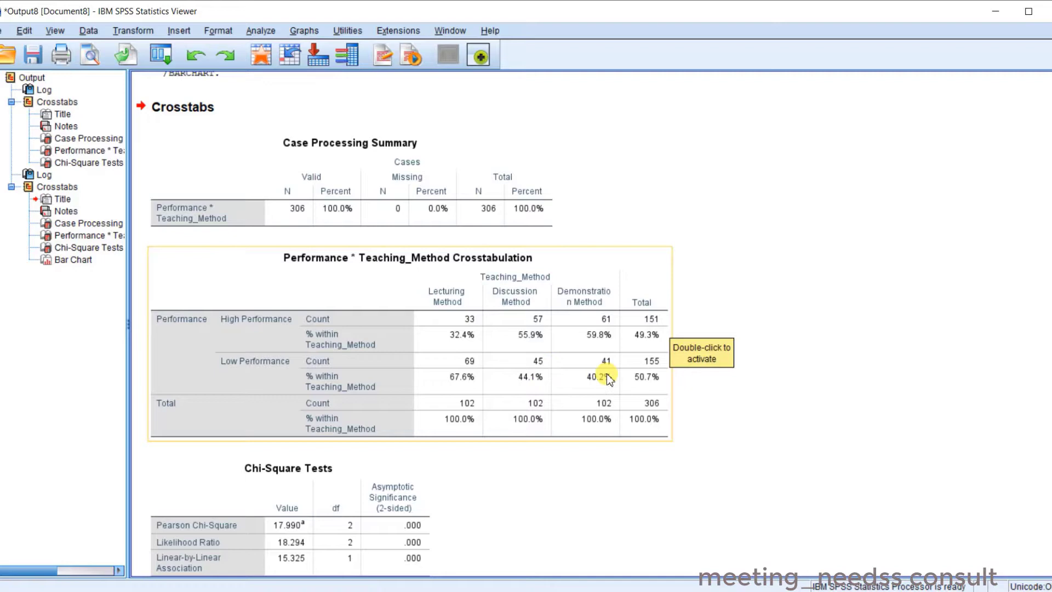
pyautogui.scroll(-10, 604, 373)
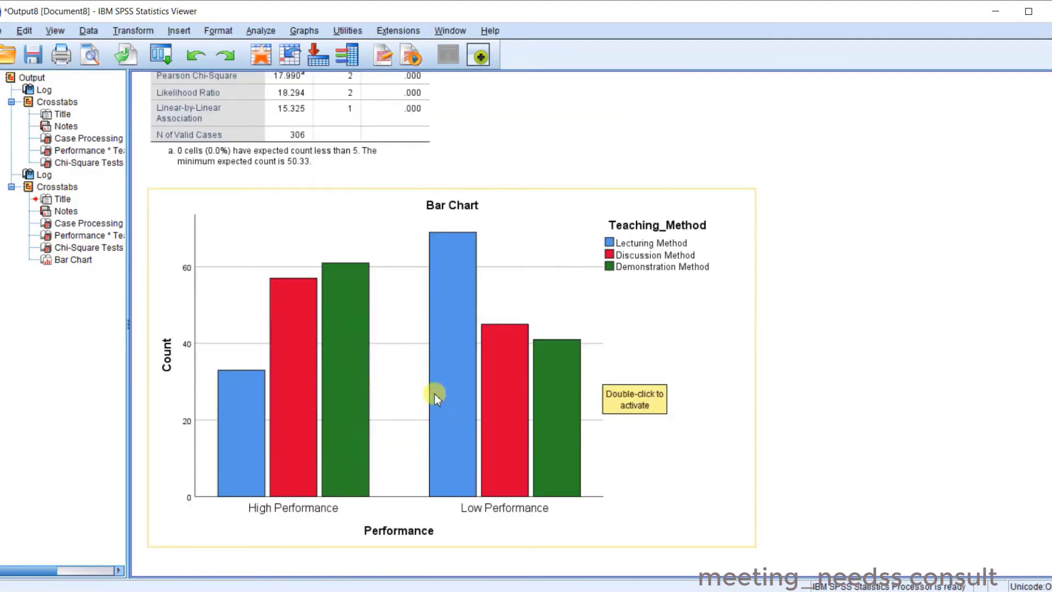
pyautogui.scroll(8, 435, 397)
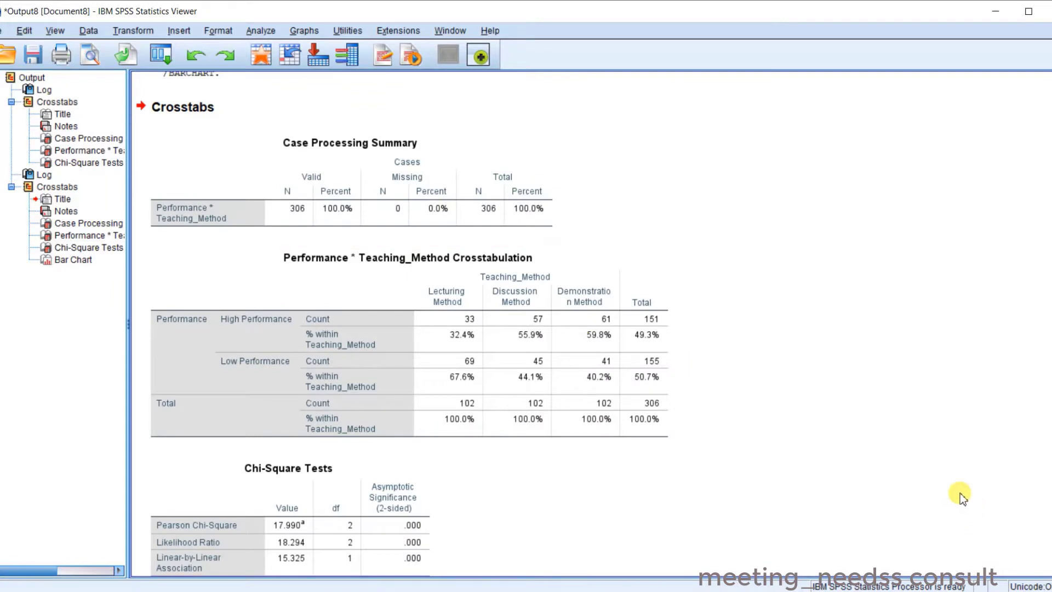
pyautogui.scroll(-5, 274, 268)
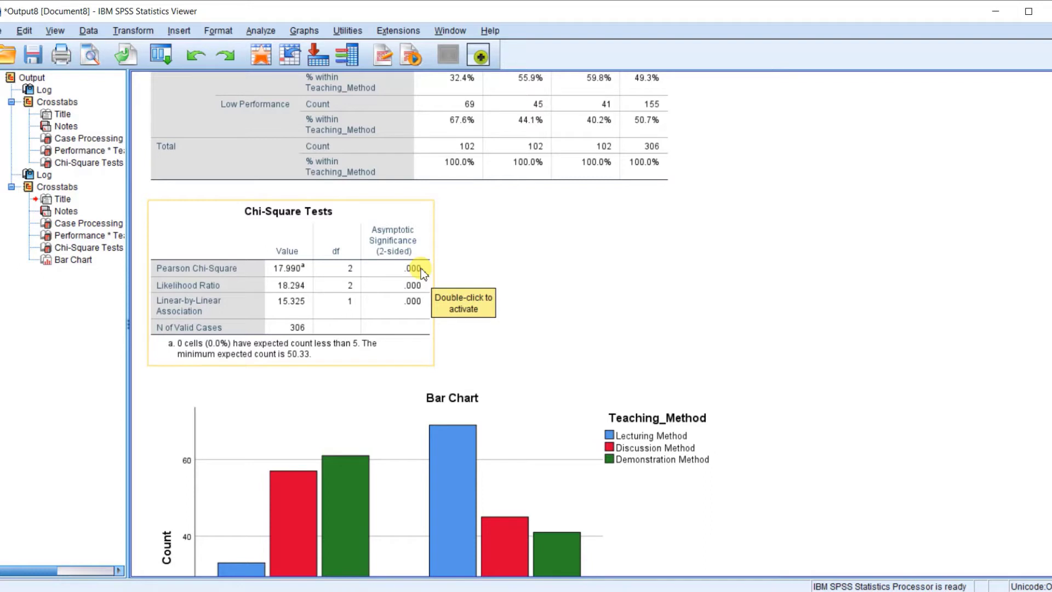
pyautogui.scroll(3, 422, 271)
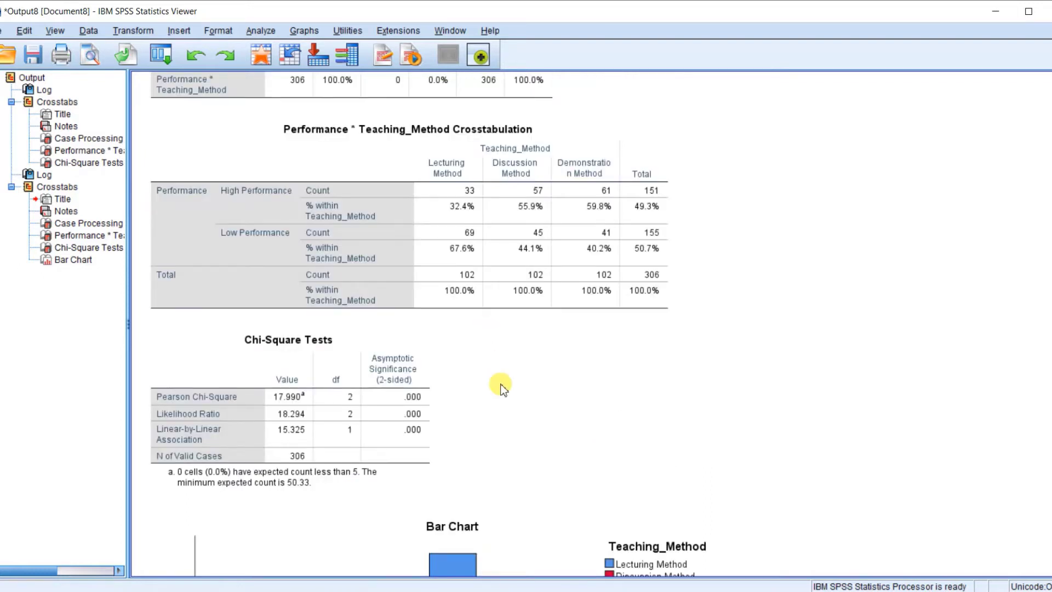
pyautogui.scroll(-1, 501, 388)
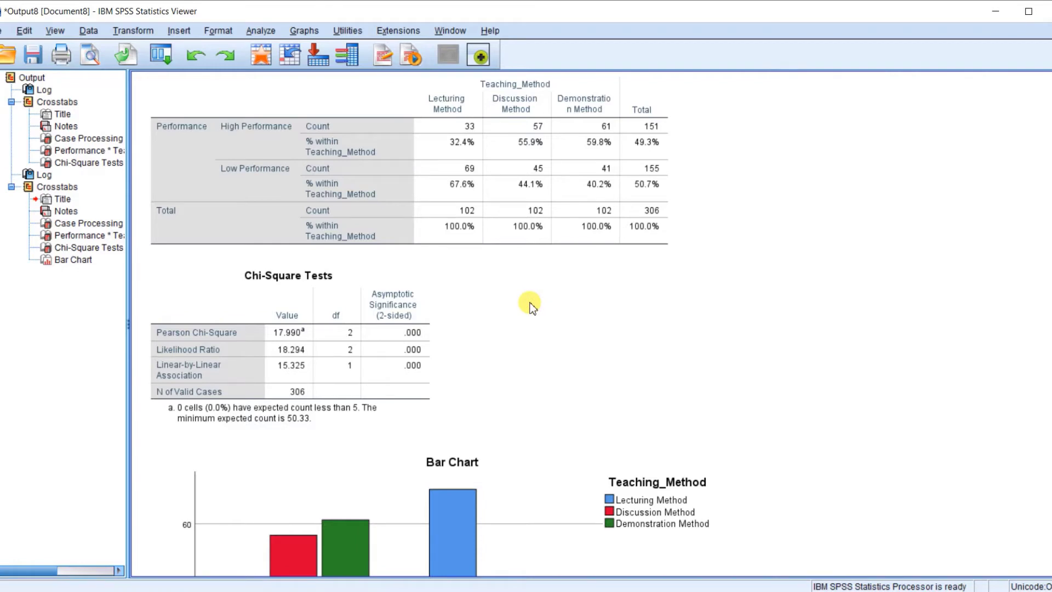
pyautogui.scroll(-1, 523, 320)
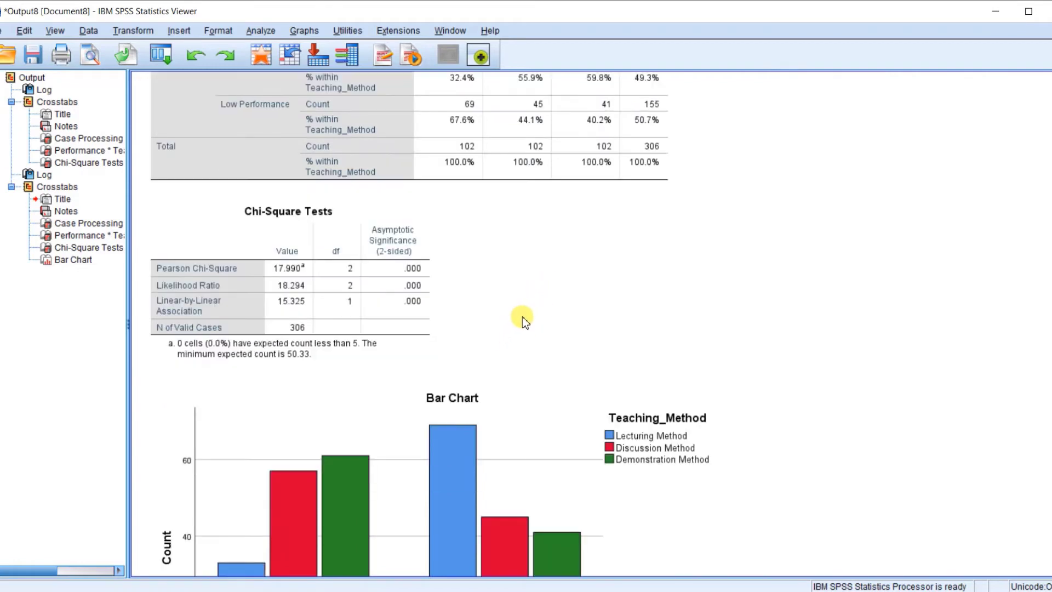
pyautogui.scroll(-1, 515, 250)
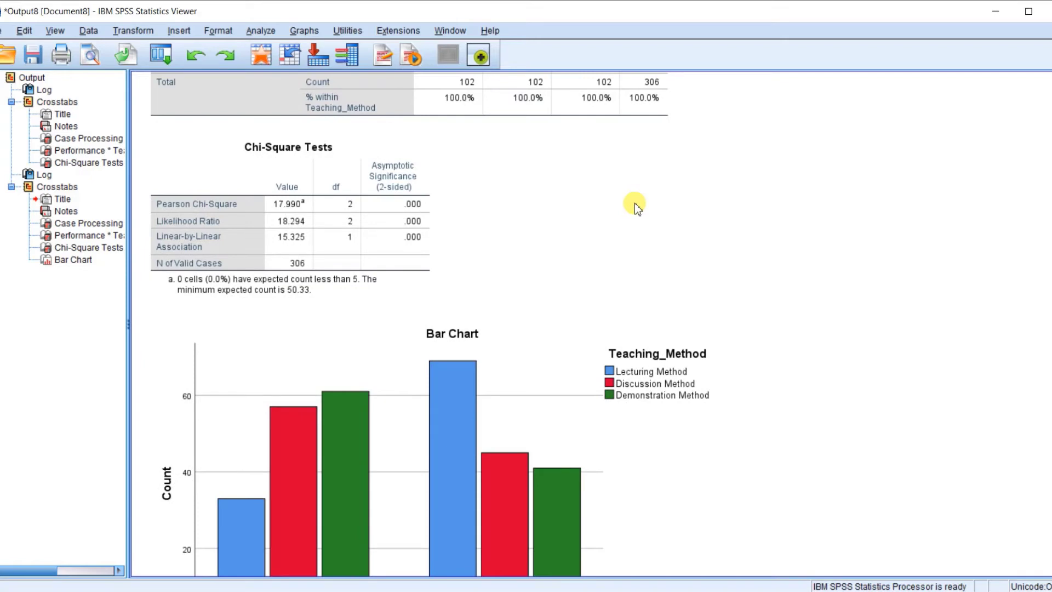